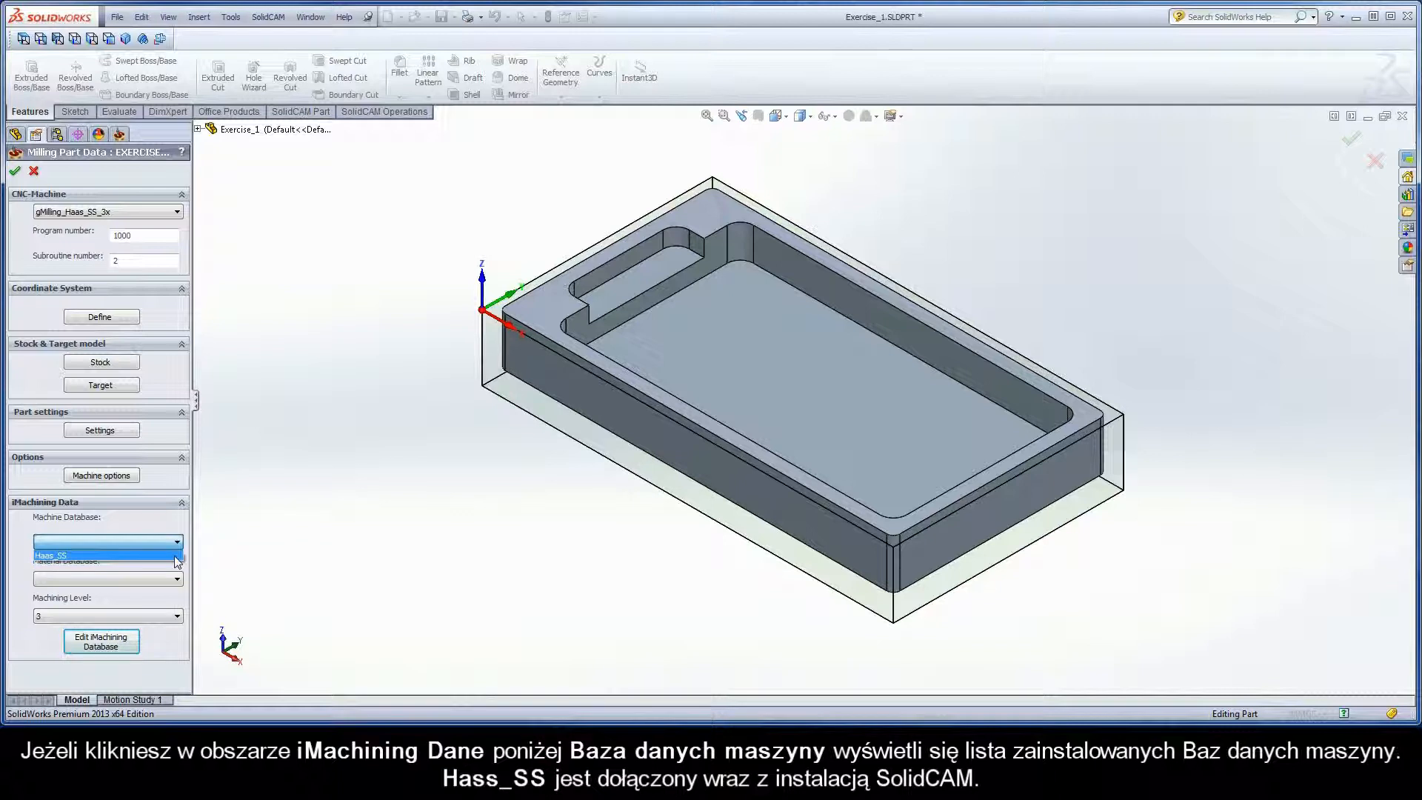
Step: Examine the available machine databases and look through the full list of materials in the iMachining data
{"action": "left_click", "coordinate": [177, 542]}
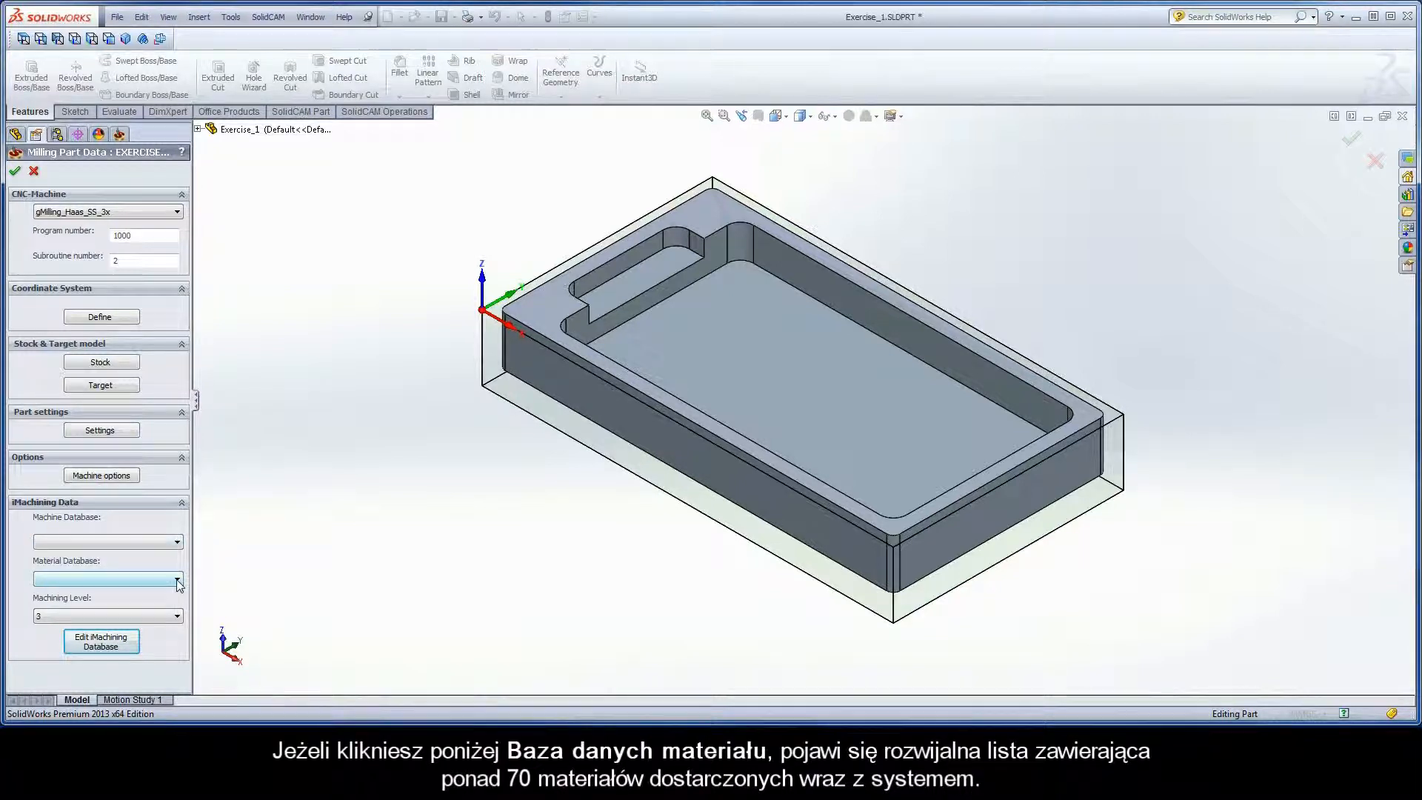
{"action": "left_click", "coordinate": [177, 581]}
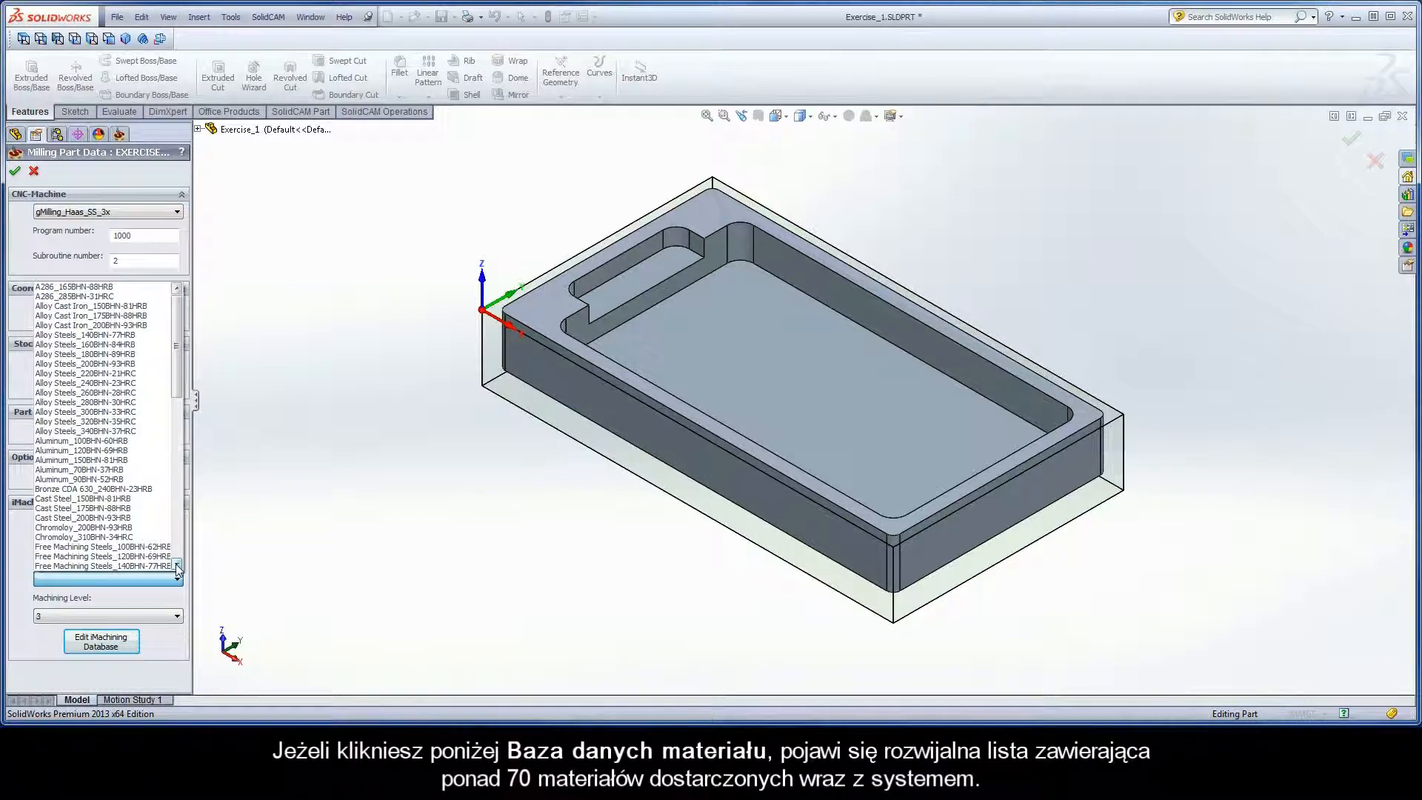
{"action": "left_click", "coordinate": [177, 565]}
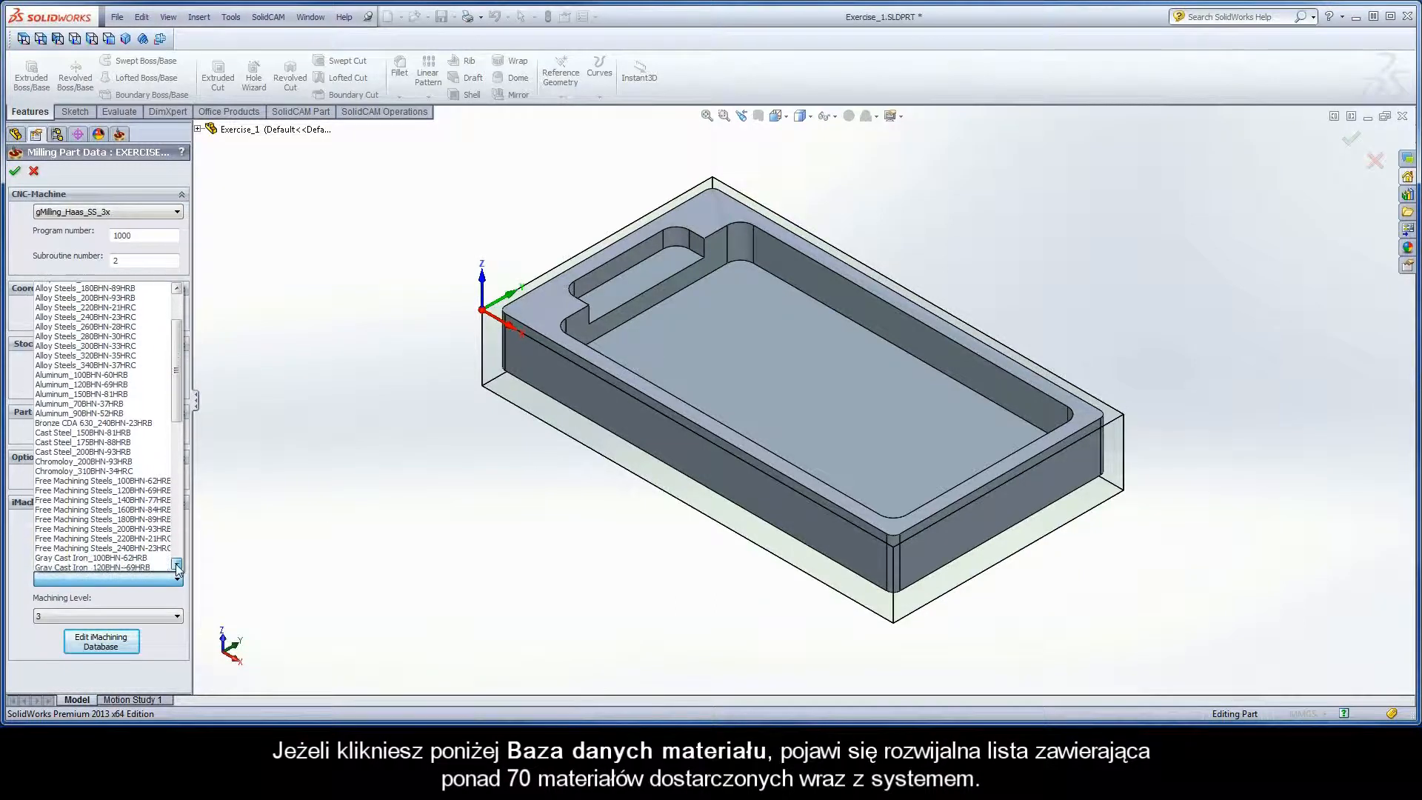
{"action": "left_click", "coordinate": [176, 565]}
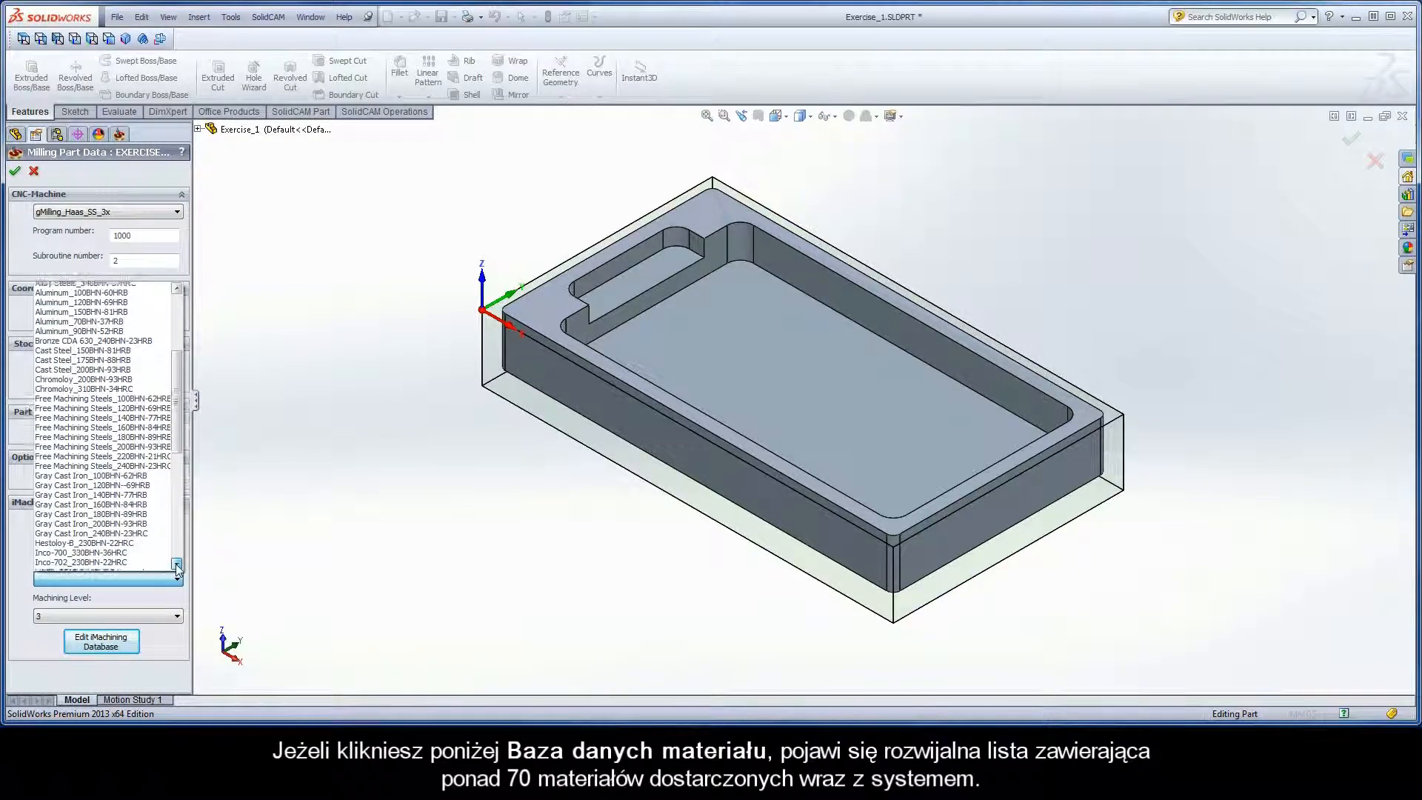
{"action": "left_click", "coordinate": [176, 566]}
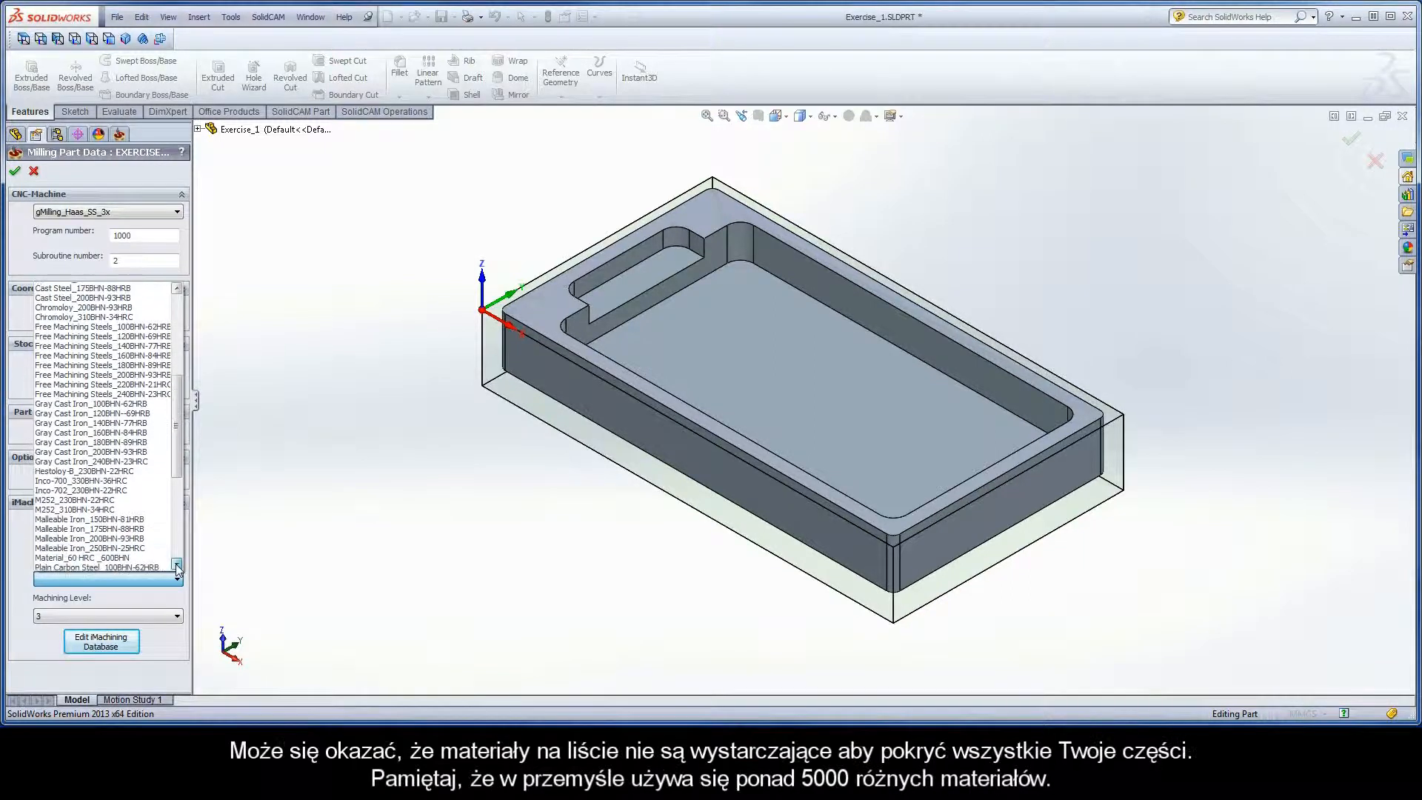
{"action": "left_click", "coordinate": [177, 565]}
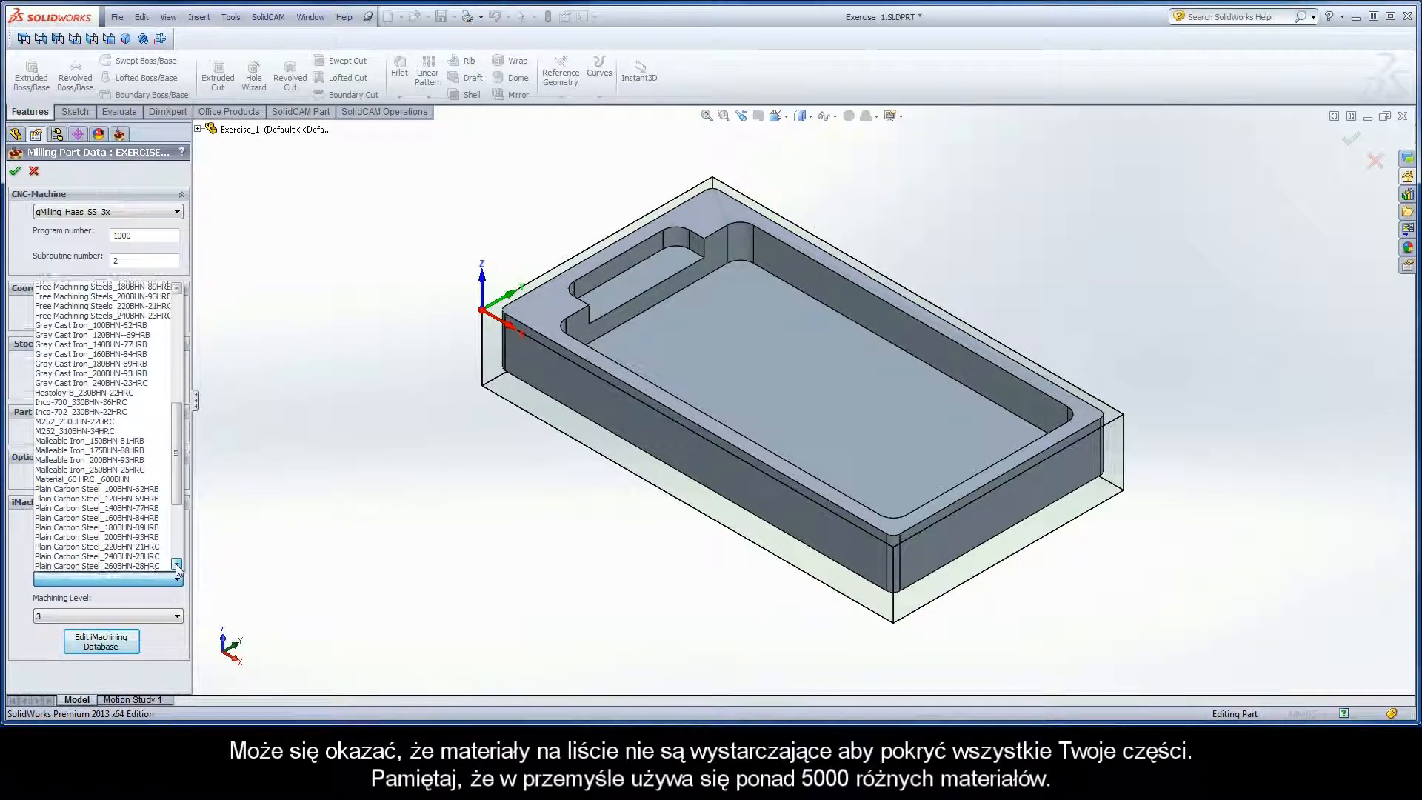
{"action": "left_click", "coordinate": [177, 565]}
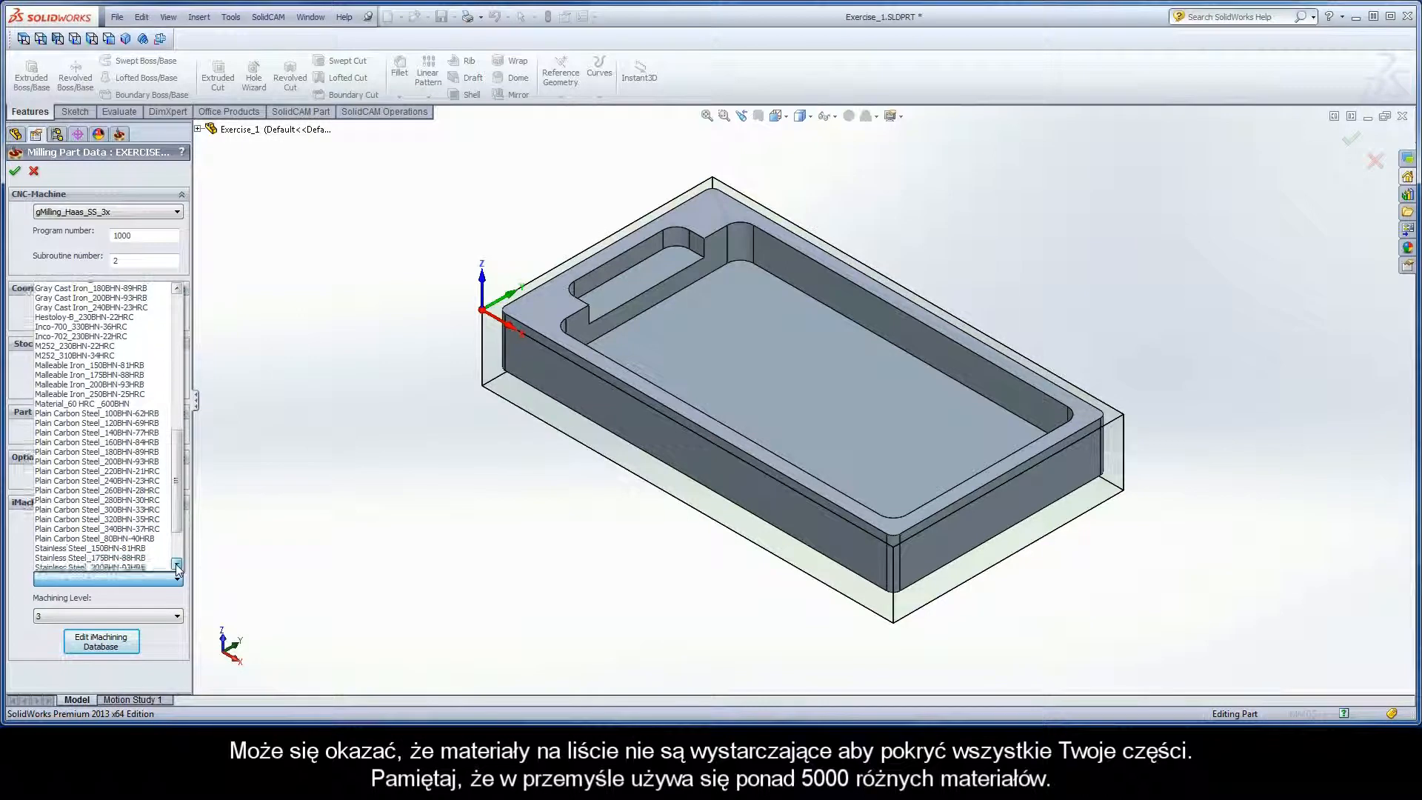
{"action": "left_click", "coordinate": [177, 565]}
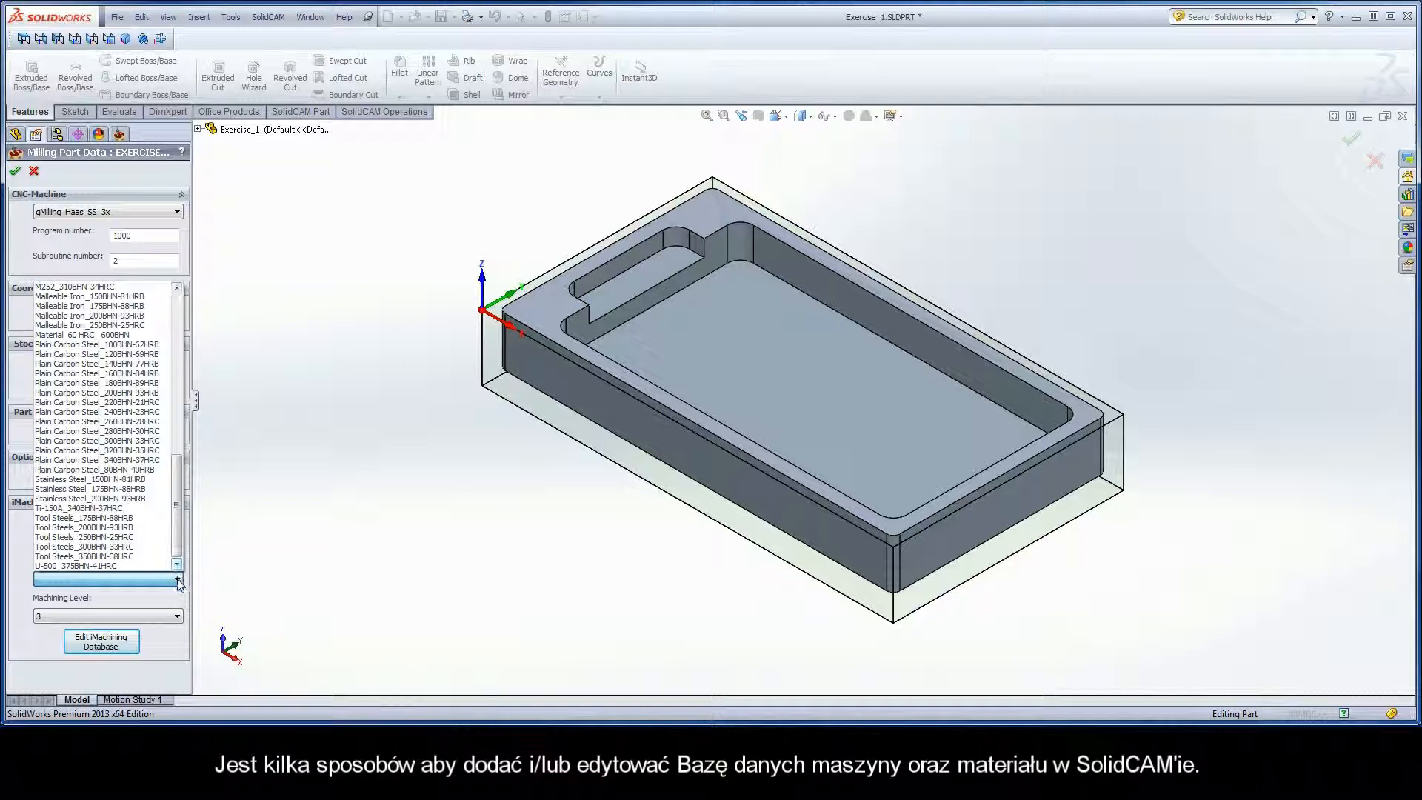
{"action": "left_click", "coordinate": [178, 580]}
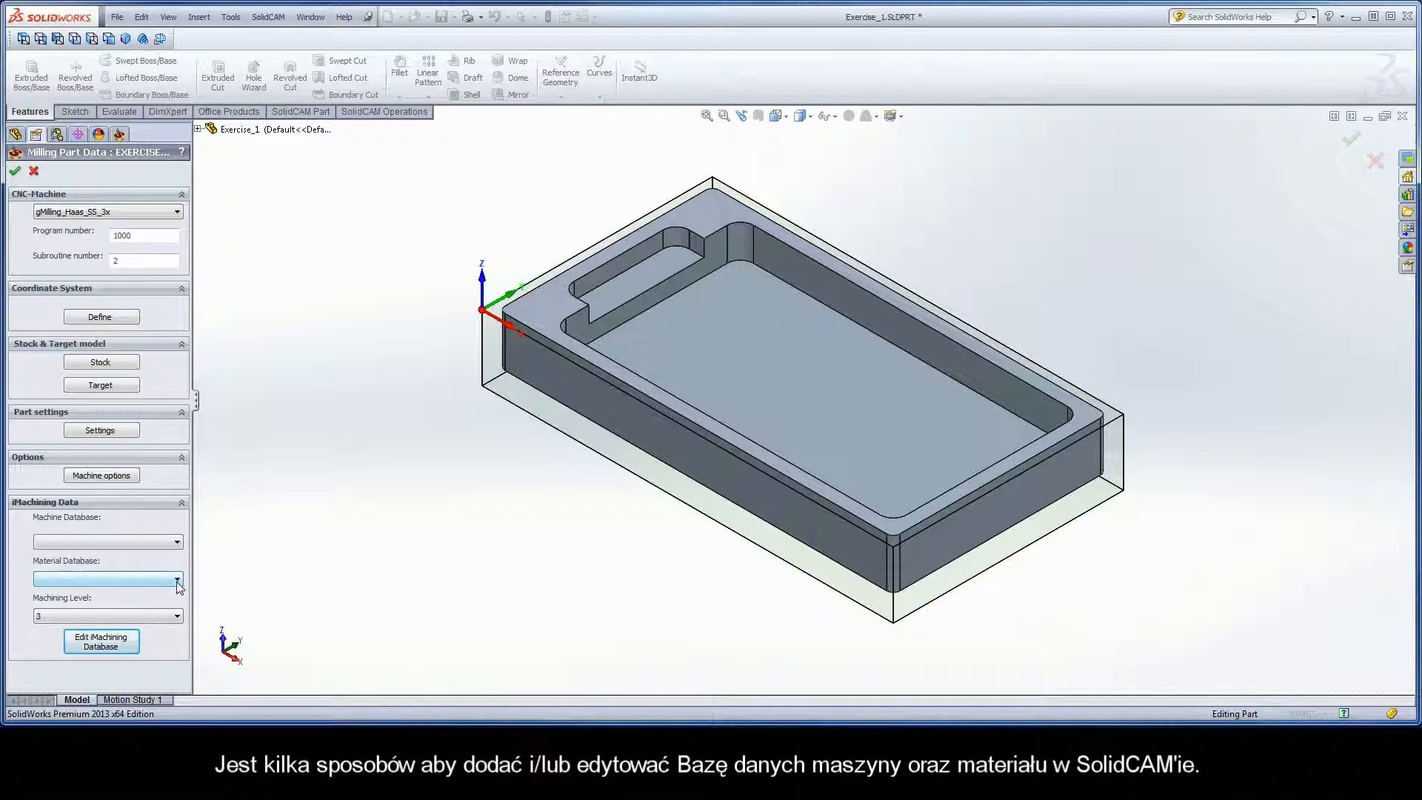
Step: Open the iMachining database editor, view the material database, and return to the machine database
{"action": "left_click", "coordinate": [104, 647]}
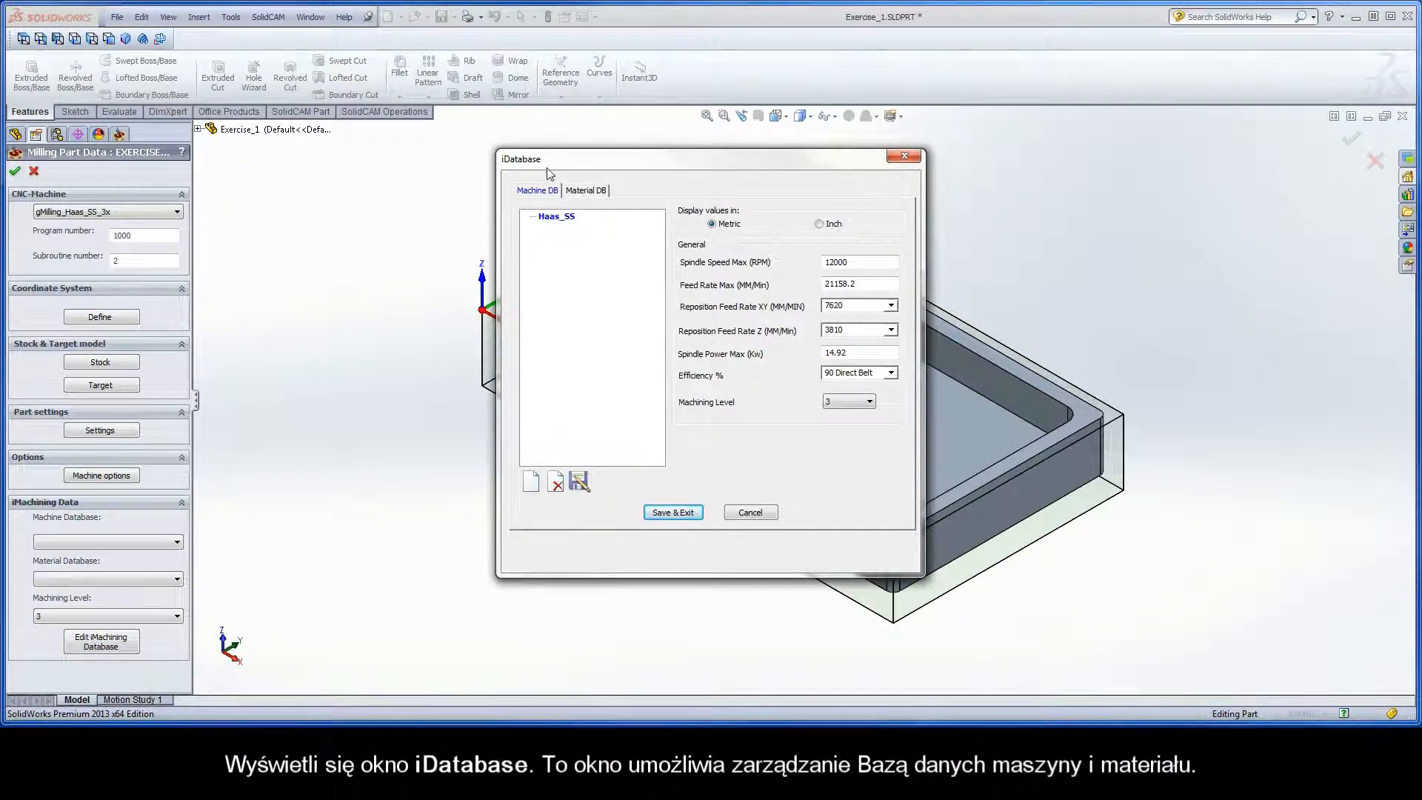
{"action": "left_click", "coordinate": [585, 191]}
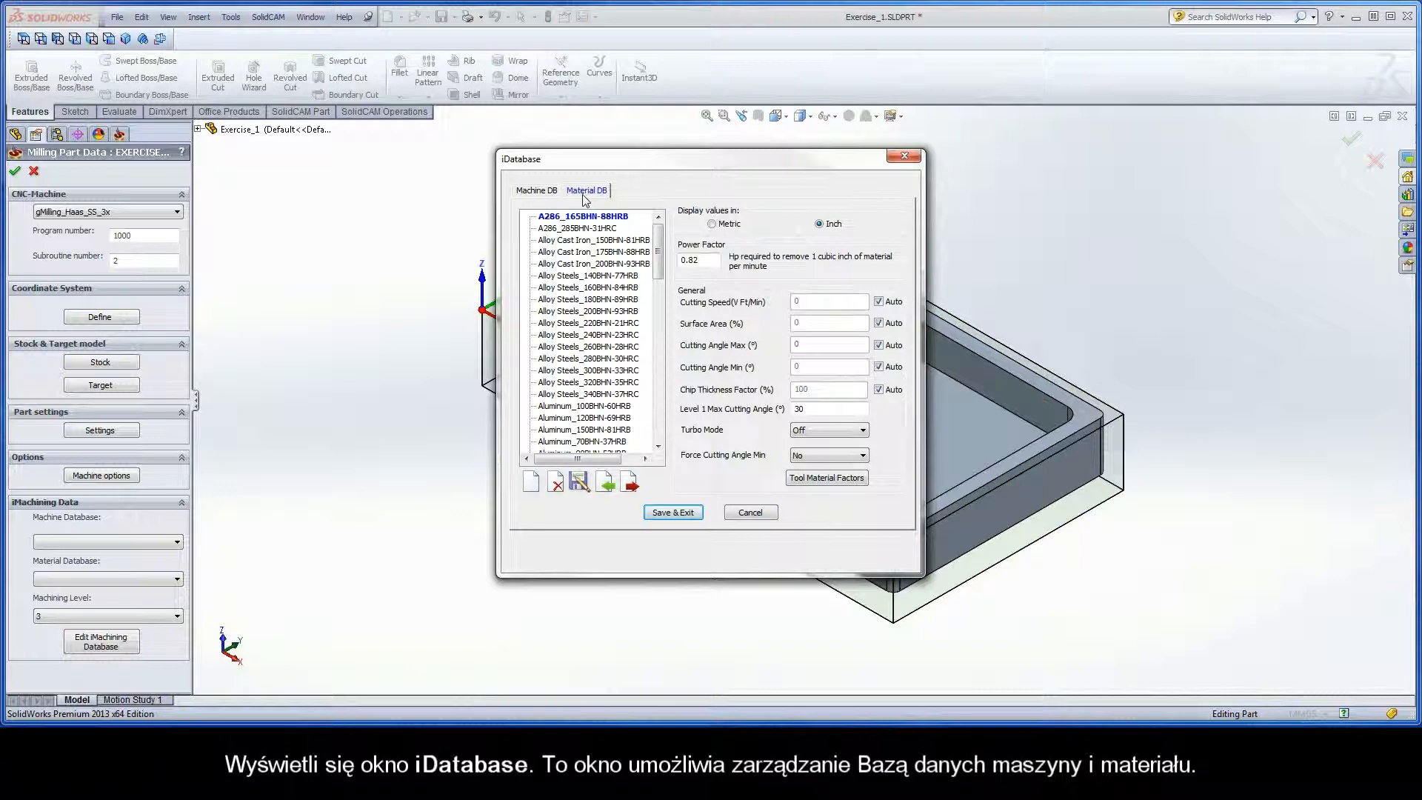
{"action": "left_click", "coordinate": [535, 192]}
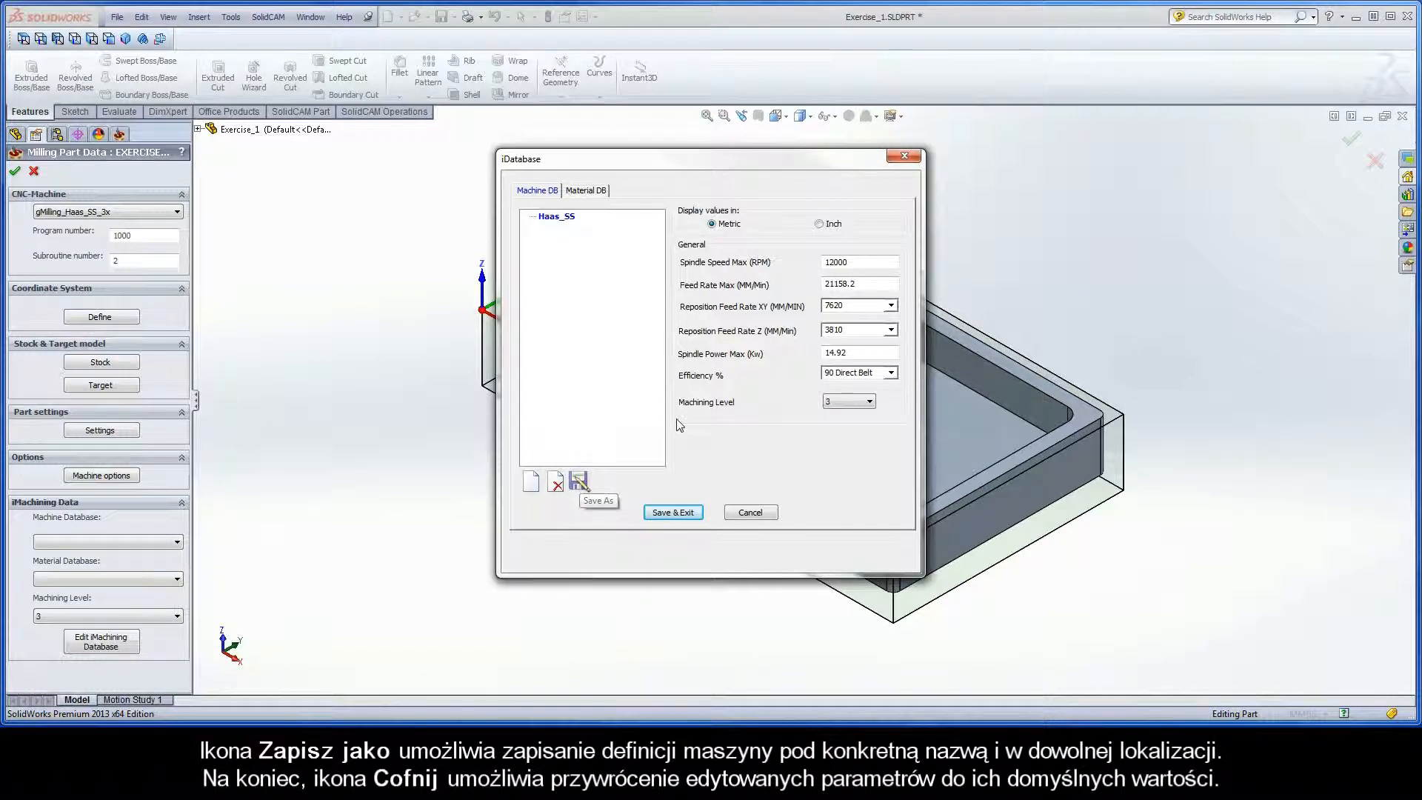
Step: Try changing the maximum spindle speed of the Haas_SS machine to 1200 RPM and revert the edit
{"action": "left_click", "coordinate": [850, 263]}
{"action": "key", "text": "BackSpace"}
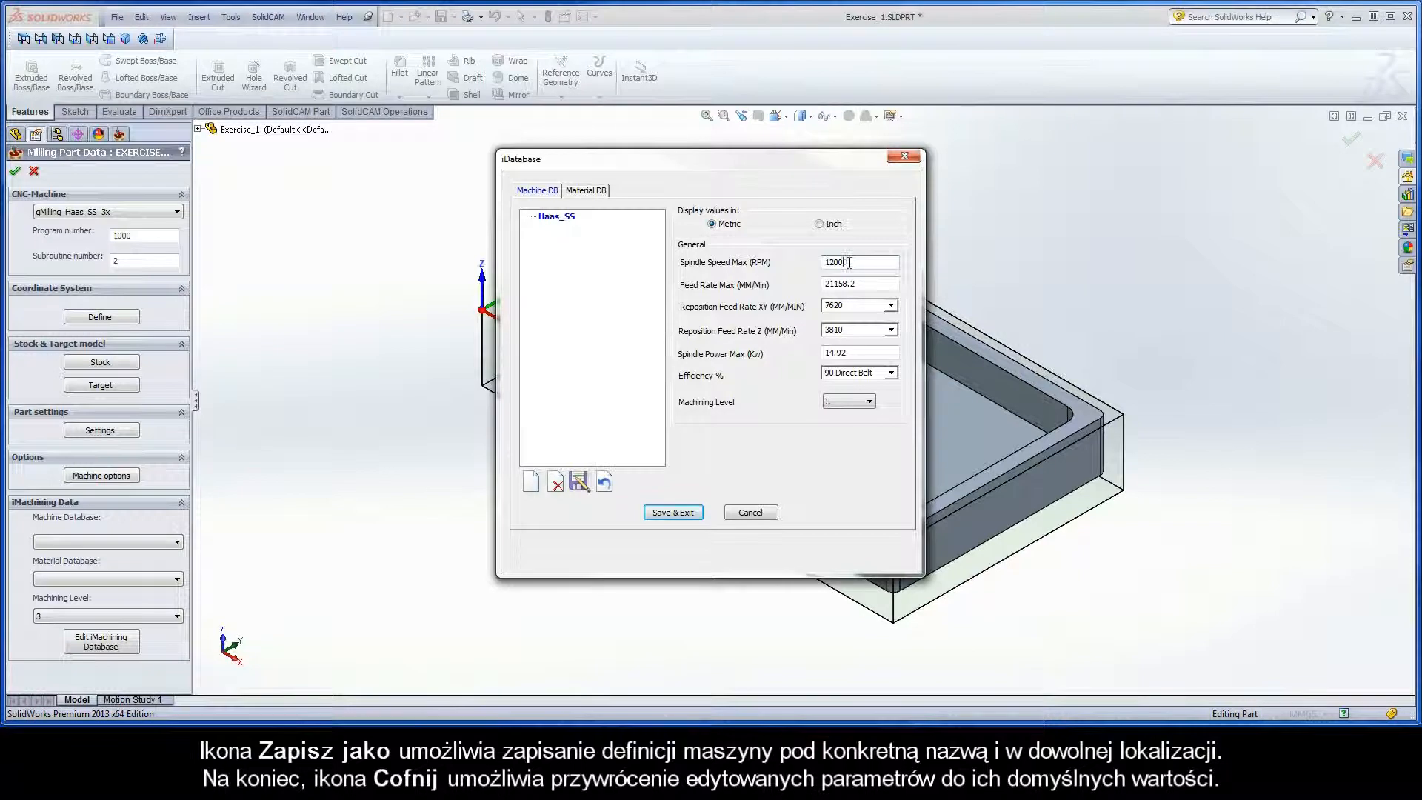
{"action": "left_click", "coordinate": [605, 483]}
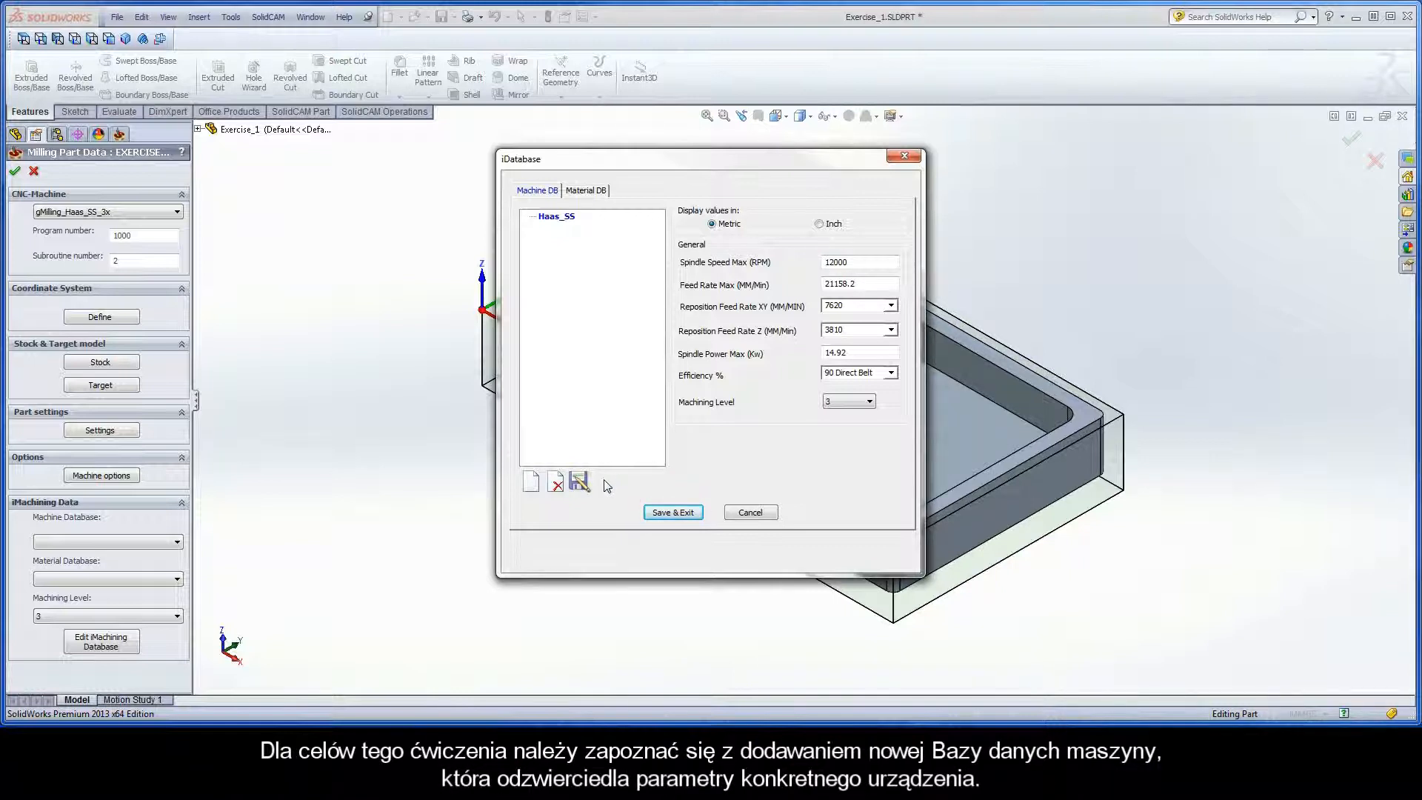
Step: Create a new machine database file named Haas_SS_New
{"action": "left_click", "coordinate": [532, 484]}
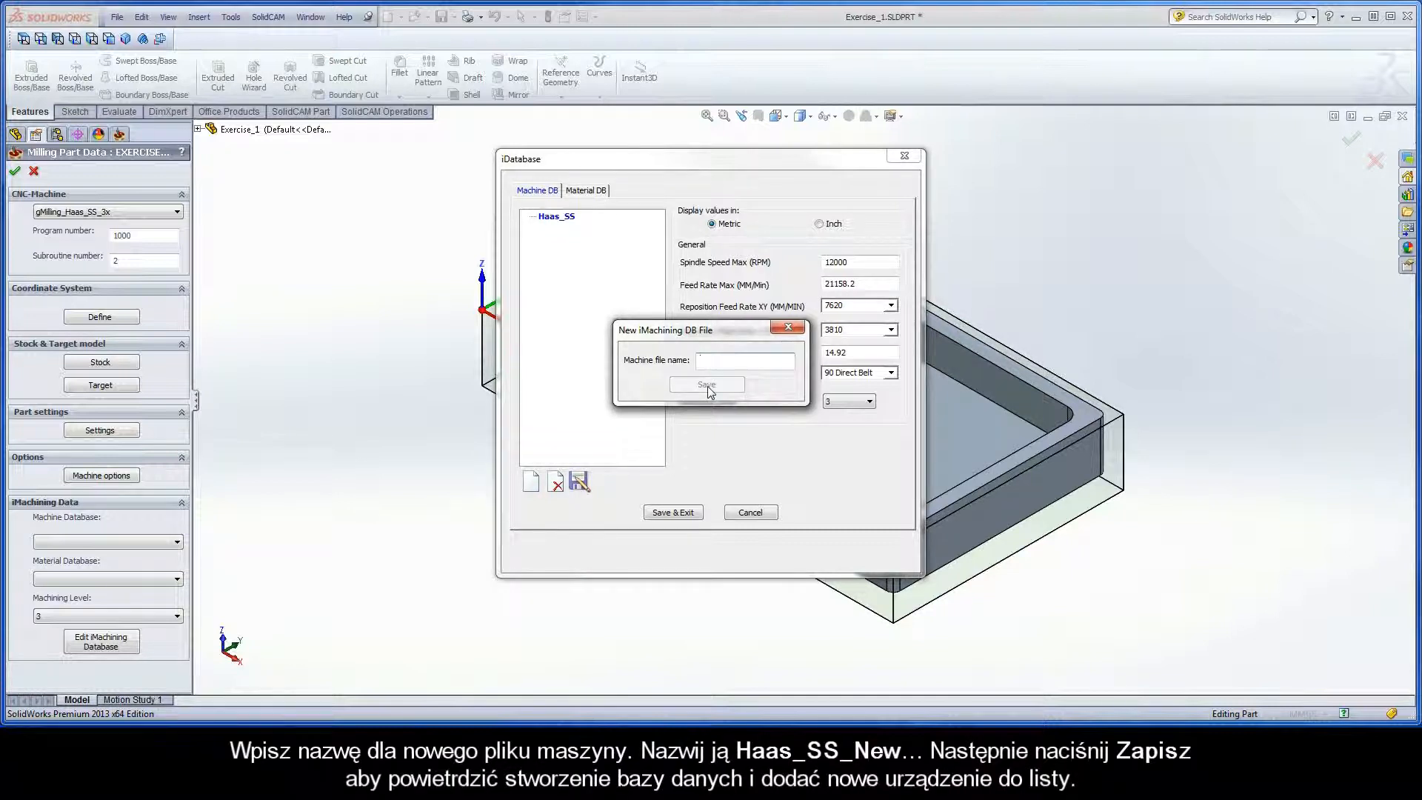
{"action": "type", "text": "Haa"}
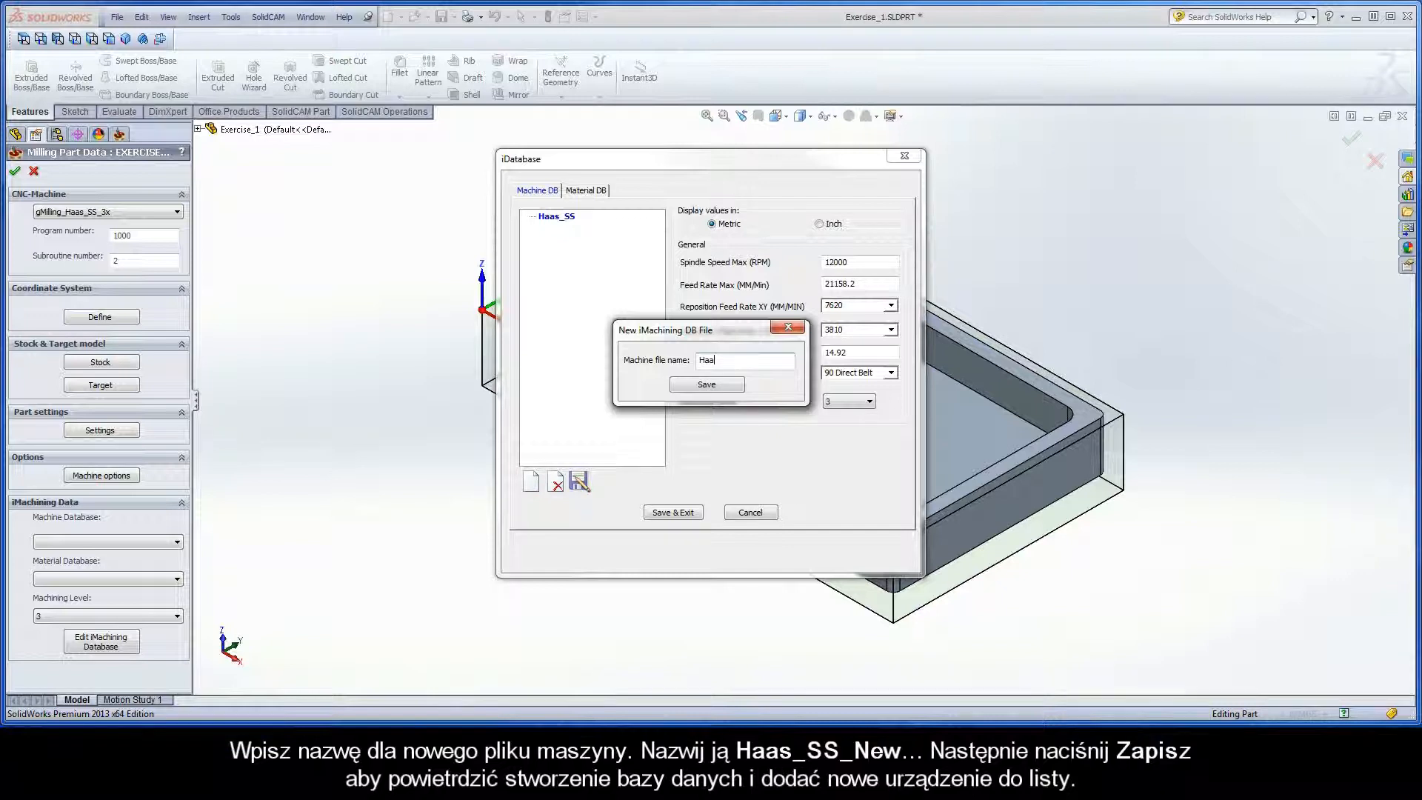
{"action": "type", "text": "s_SS_New"}
{"action": "left_click", "coordinate": [707, 384]}
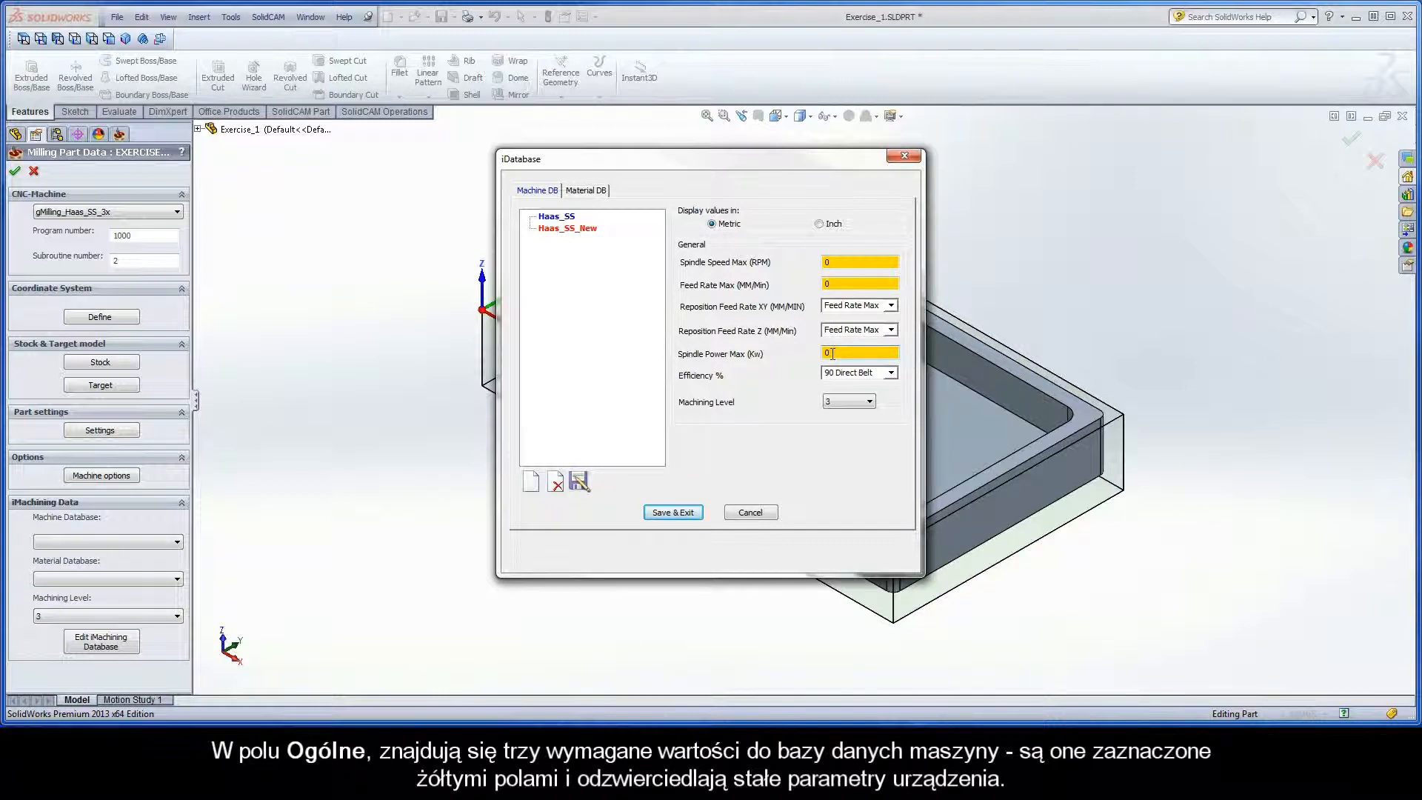
Step: Set the new machine's maximum spindle speed to 12000 RPM, maximum feed rate to 21158 mm/min and maximum spindle power to 20 kW
{"action": "double_click", "coordinate": [830, 262]}
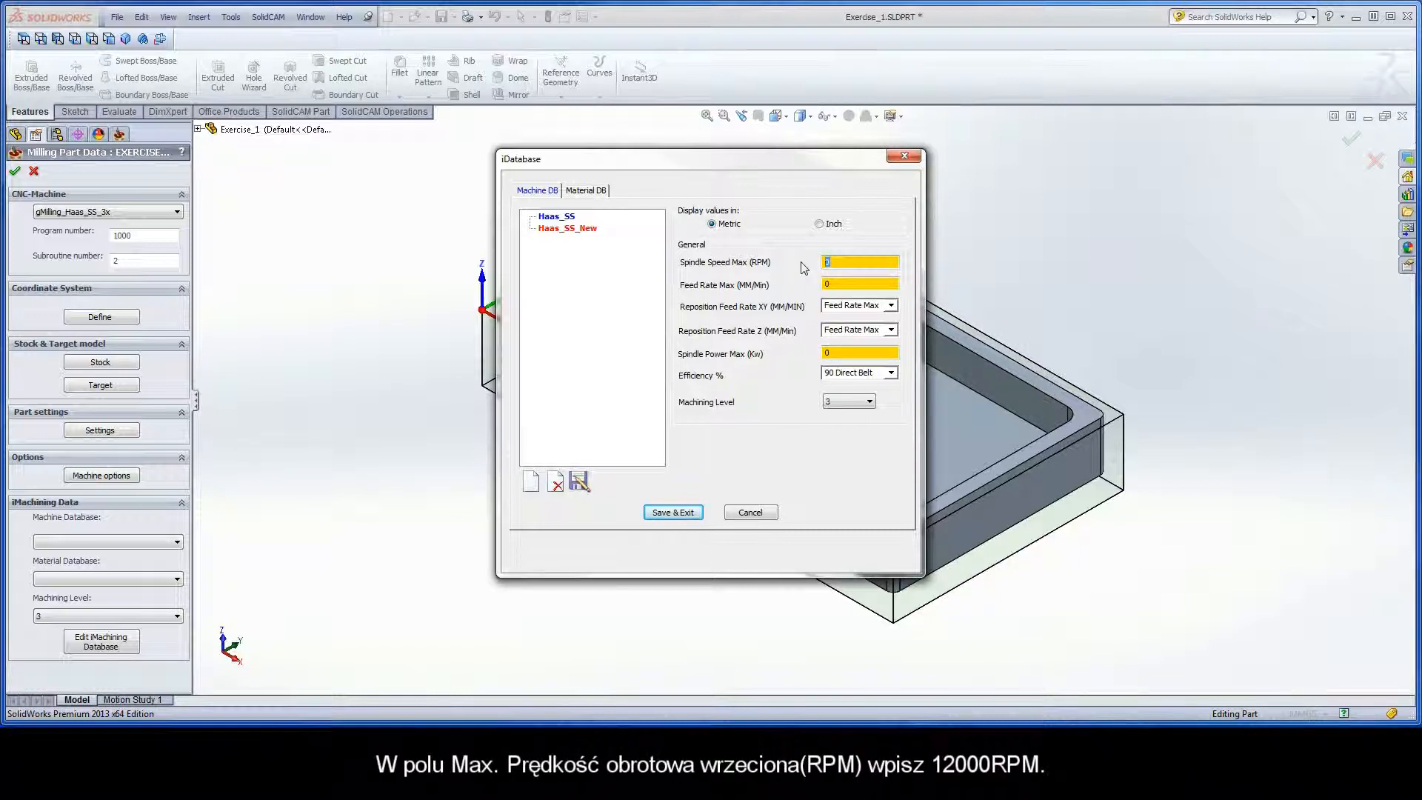
{"action": "type", "text": "12000"}
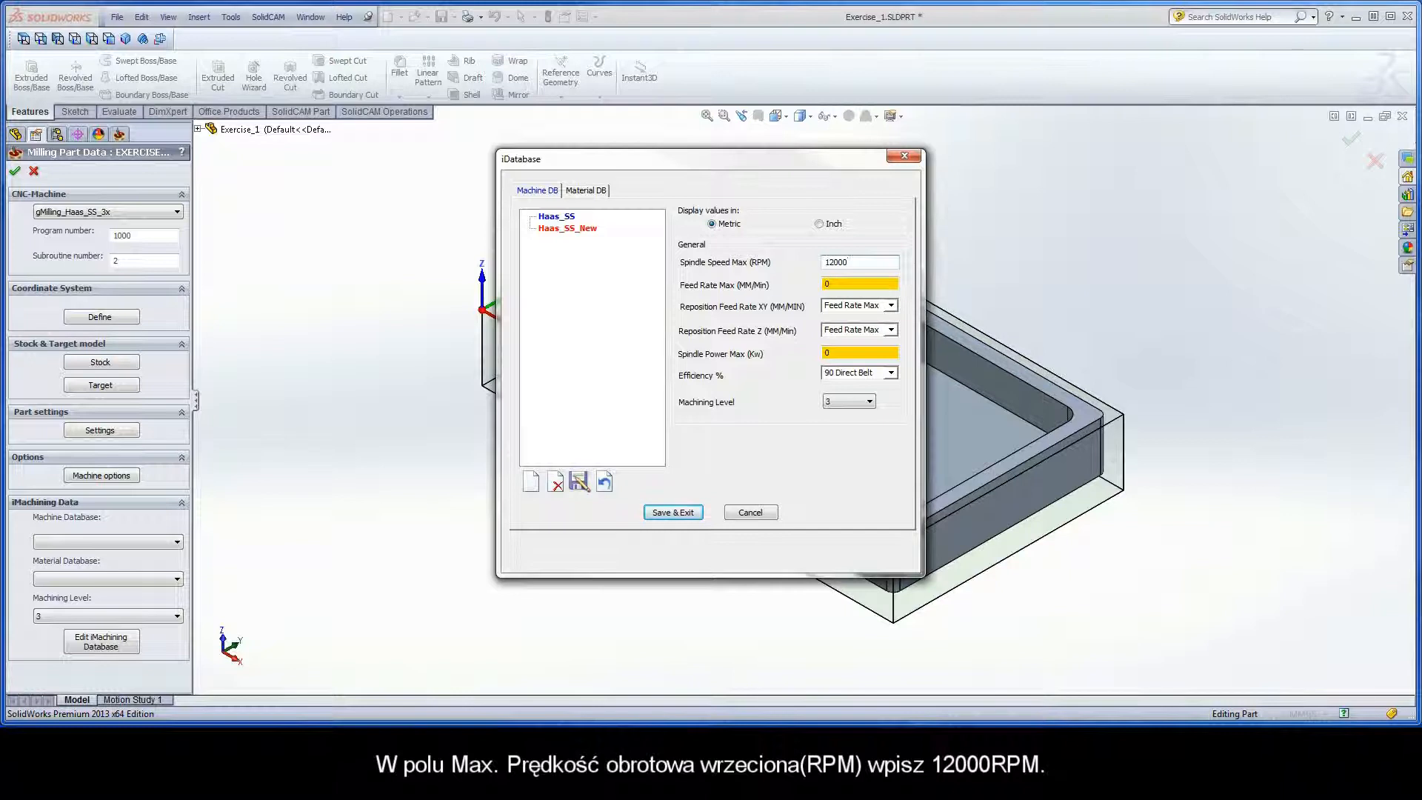
{"action": "double_click", "coordinate": [831, 283]}
{"action": "type", "text": "21158"}
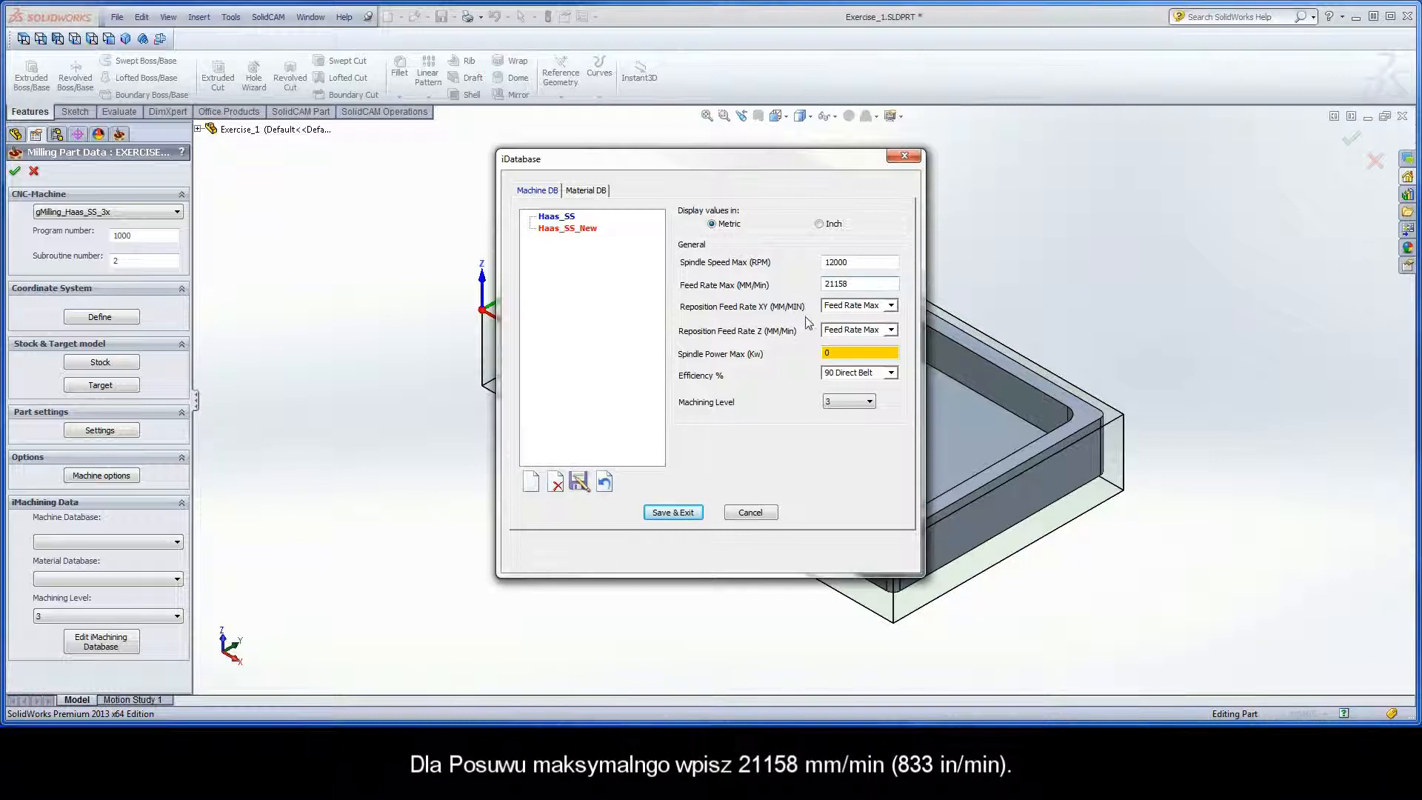
{"action": "double_click", "coordinate": [835, 355]}
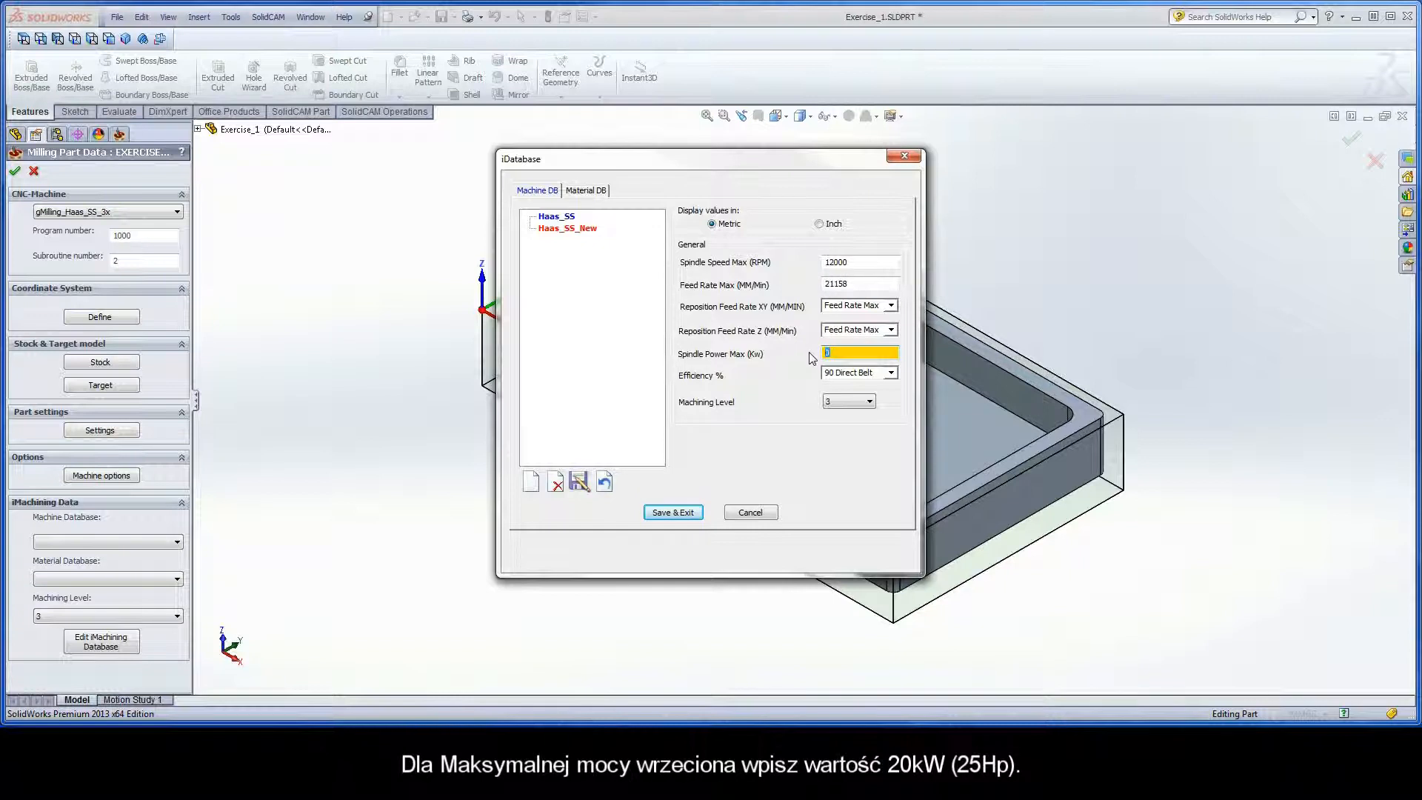
{"action": "type", "text": "20"}
Step: Set the new machine's reposition feed rates to 10000 mm/min for XY and 3800 mm/min for Z
{"action": "left_click", "coordinate": [824, 305]}
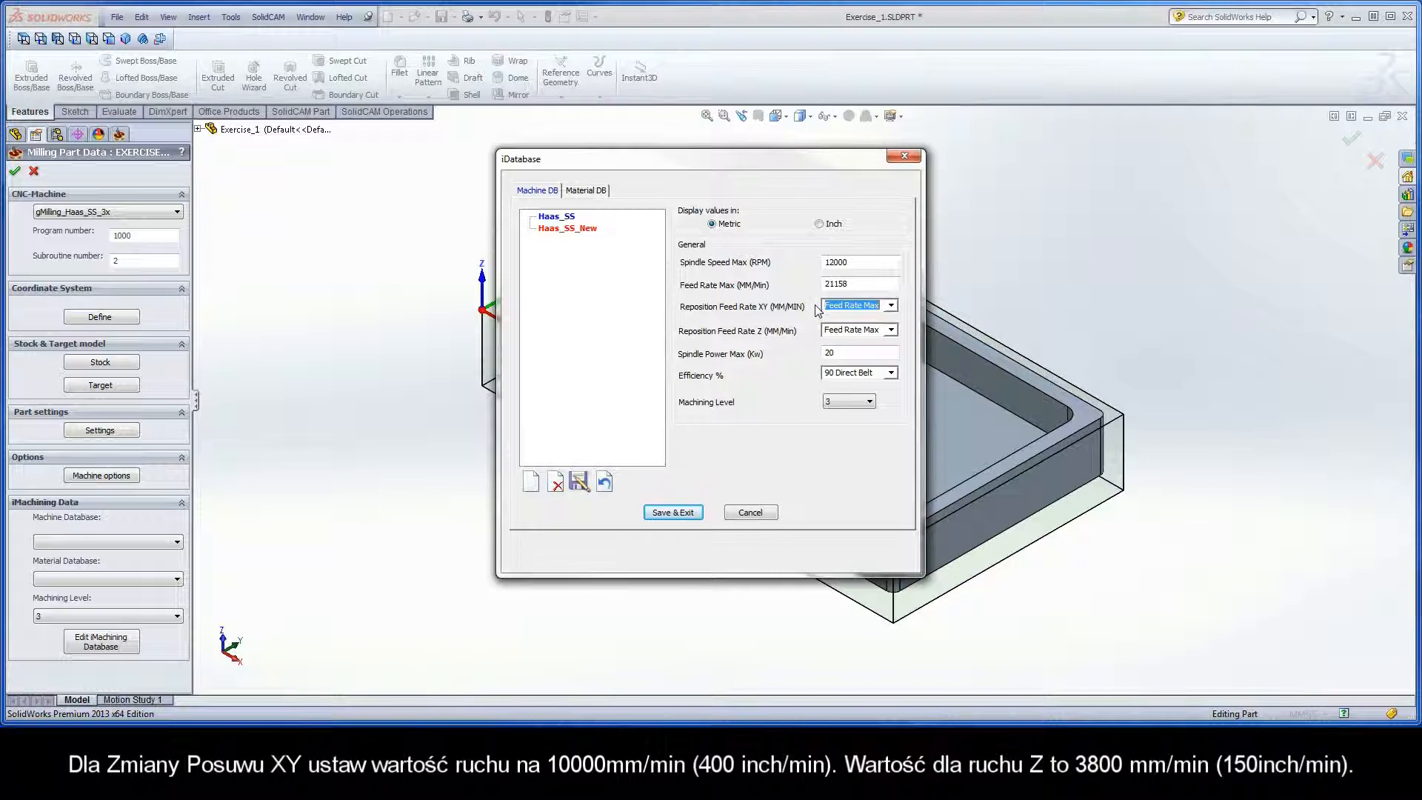
{"action": "type", "text": "10000"}
{"action": "left_click", "coordinate": [826, 329]}
{"action": "type", "text": "3800"}
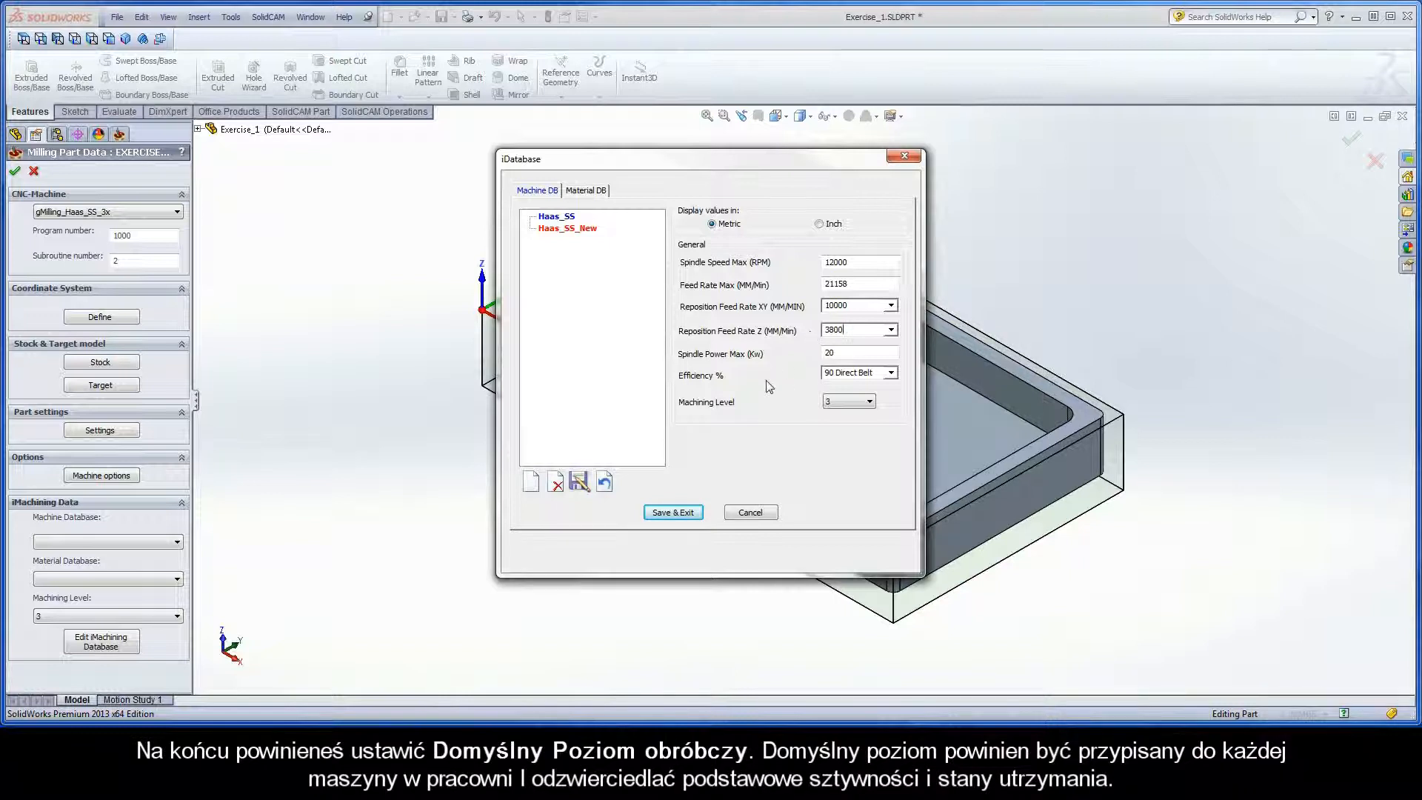
Step: Open the choice of default machining levels for the Haas_SS_New machine
{"action": "left_click", "coordinate": [869, 402]}
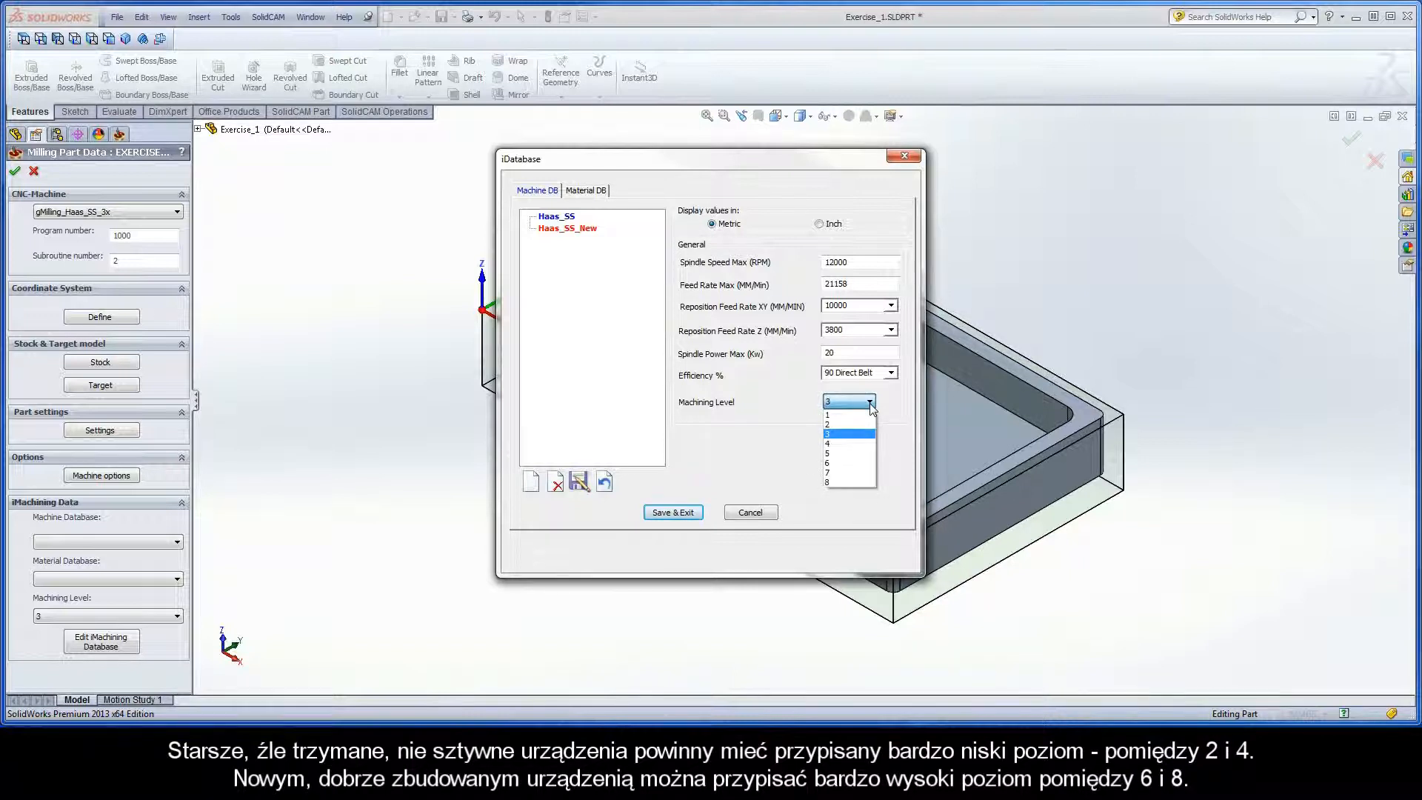